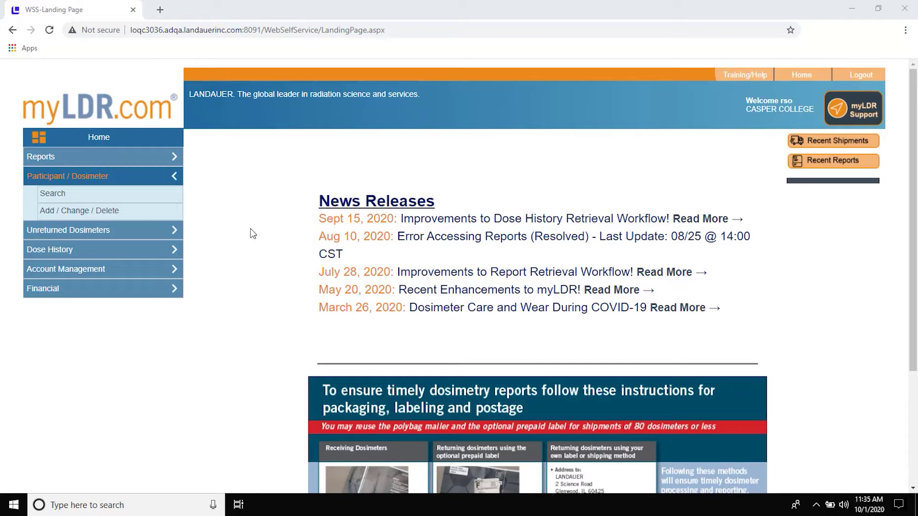
# Go to Participant / Dosimeter > Add / Change / Delete and review the 66 active participants
pyautogui.click(82, 216)
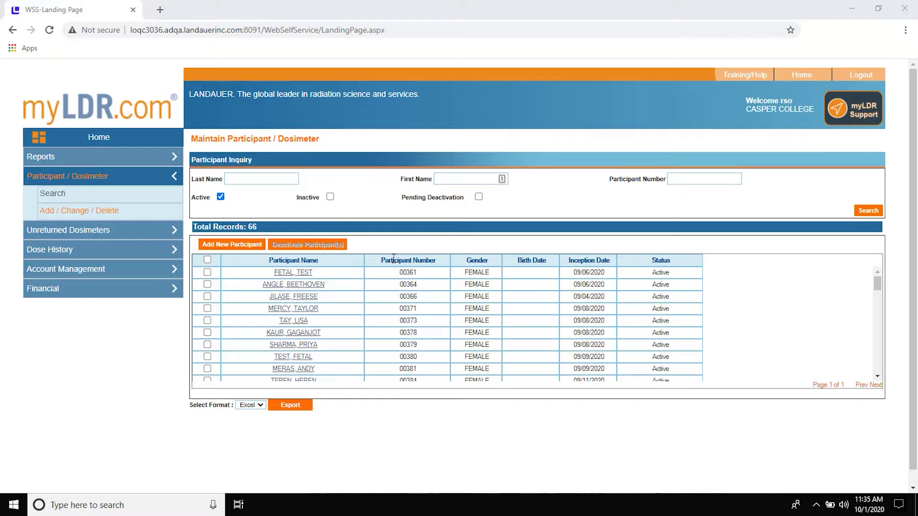
pyautogui.scroll(-3, 417, 296)
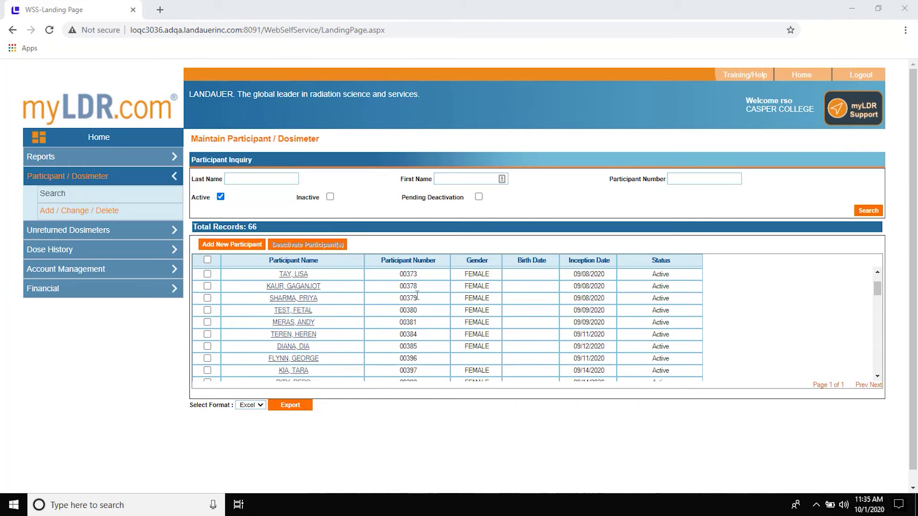
pyautogui.scroll(-5, 417, 296)
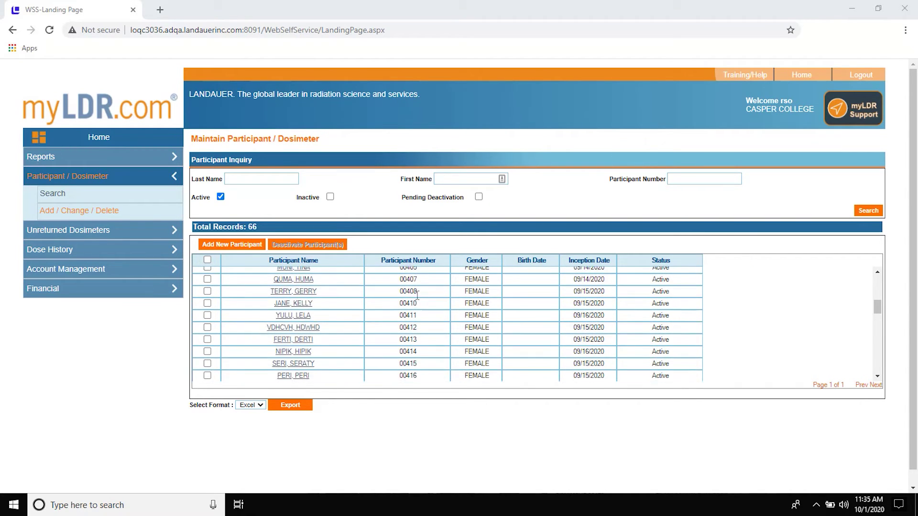
pyautogui.scroll(10, 418, 296)
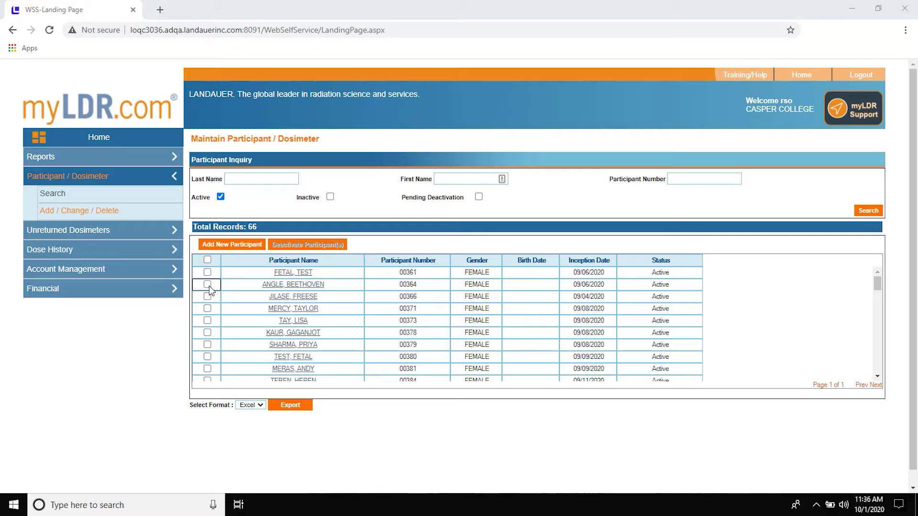
# Tick the checkboxes for participants 00364, 00371, 00373 and 00378 in the table
pyautogui.click(209, 286)
pyautogui.click(208, 309)
pyautogui.click(208, 321)
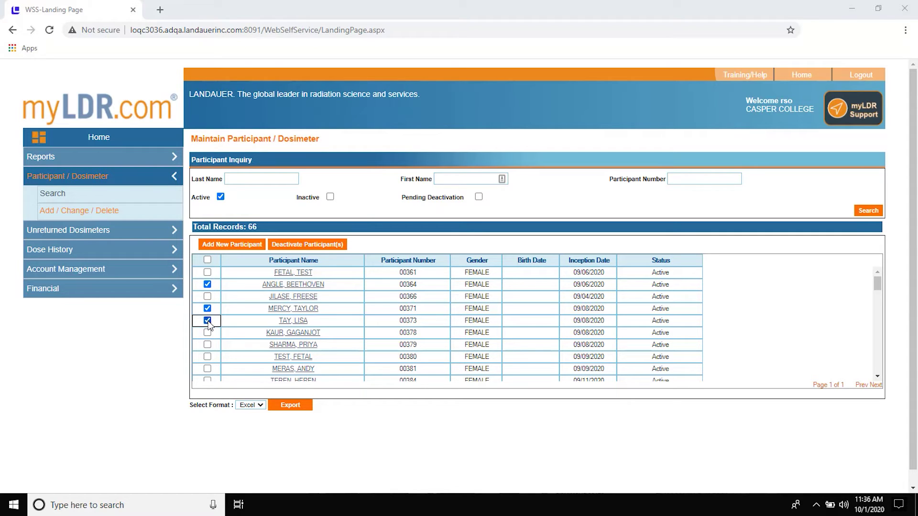
pyautogui.click(207, 334)
# Deactivate the ticked participants with a Deactivation on date of 10/31/2020 and submit
pyautogui.click(314, 245)
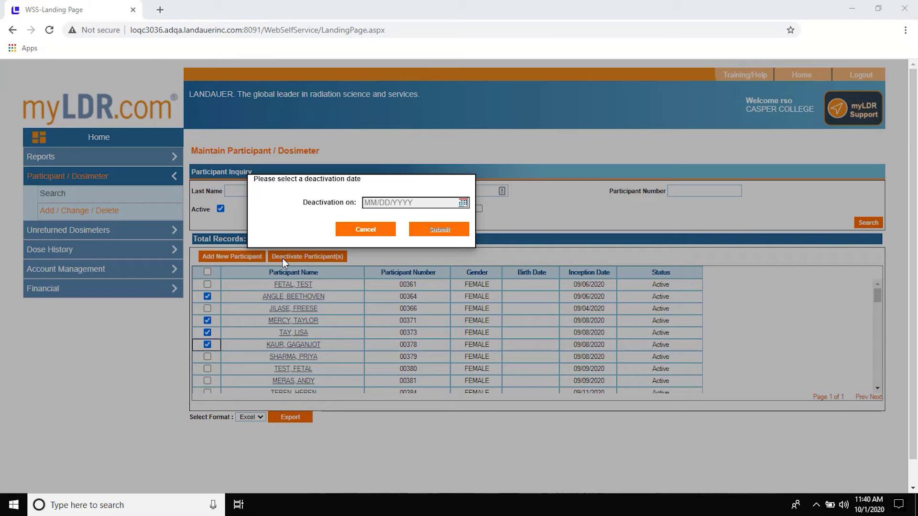
pyautogui.click(463, 203)
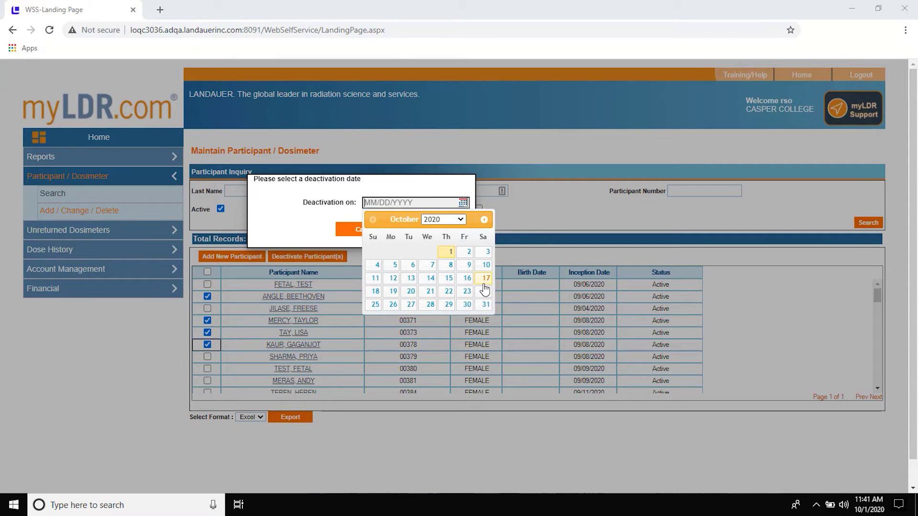
pyautogui.click(486, 306)
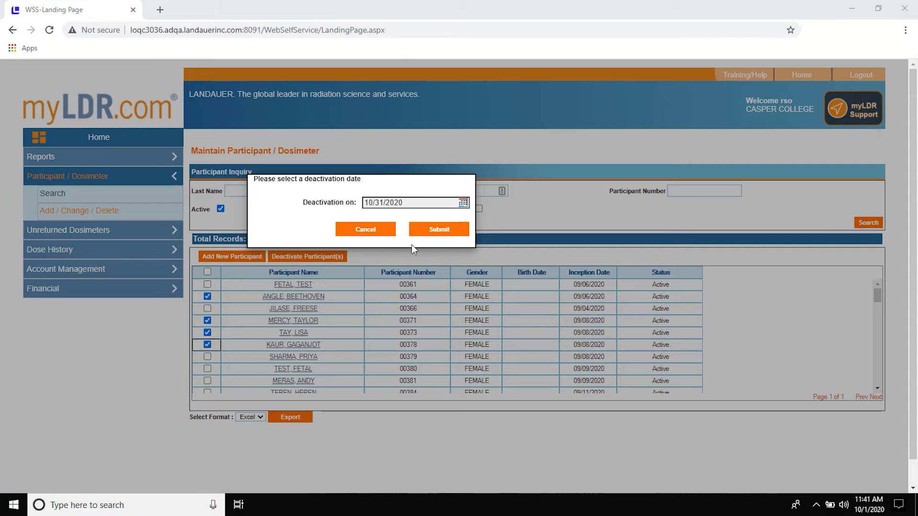
pyautogui.click(435, 231)
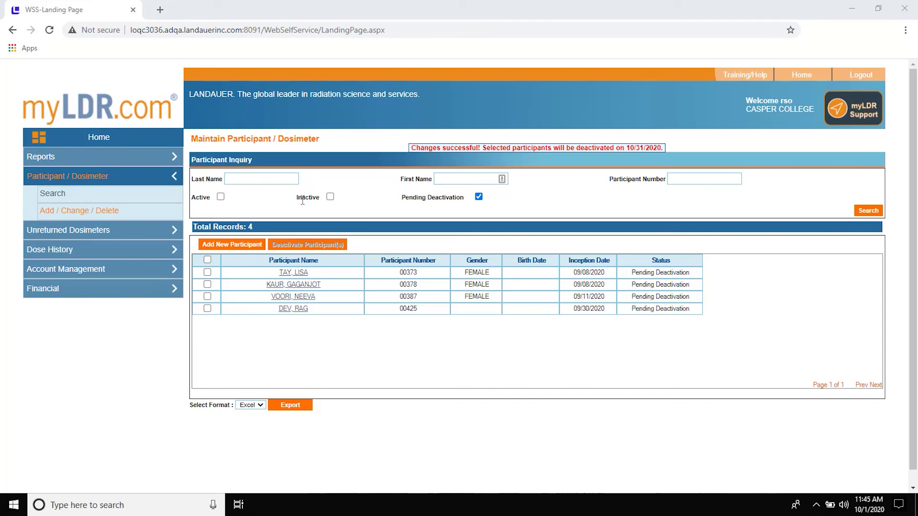
# Filter by Active plus Pending Deactivation and review the 68 combined participant records
pyautogui.click(221, 197)
pyautogui.click(864, 211)
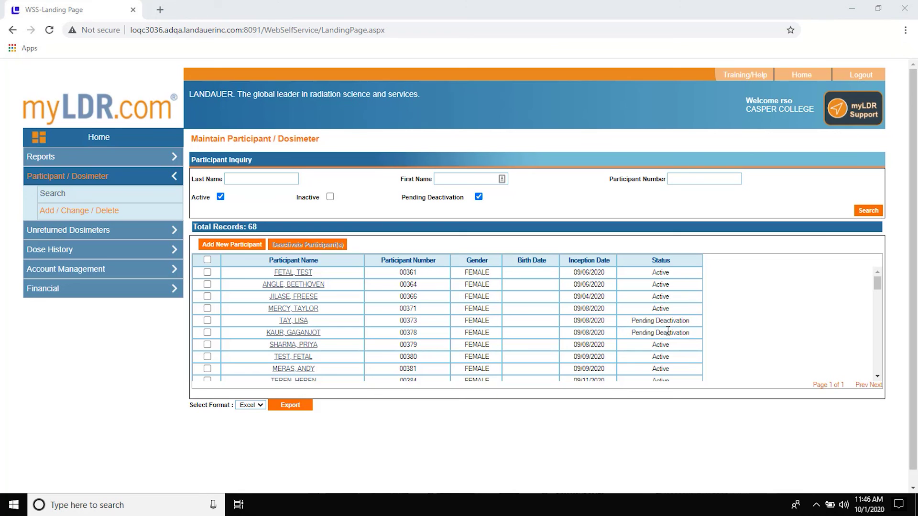
pyautogui.scroll(-5, 668, 331)
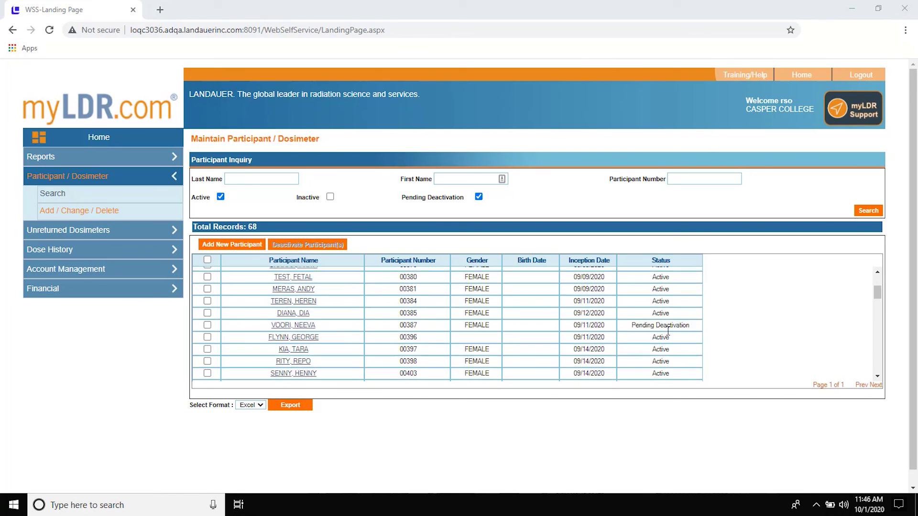
pyautogui.scroll(-5, 668, 331)
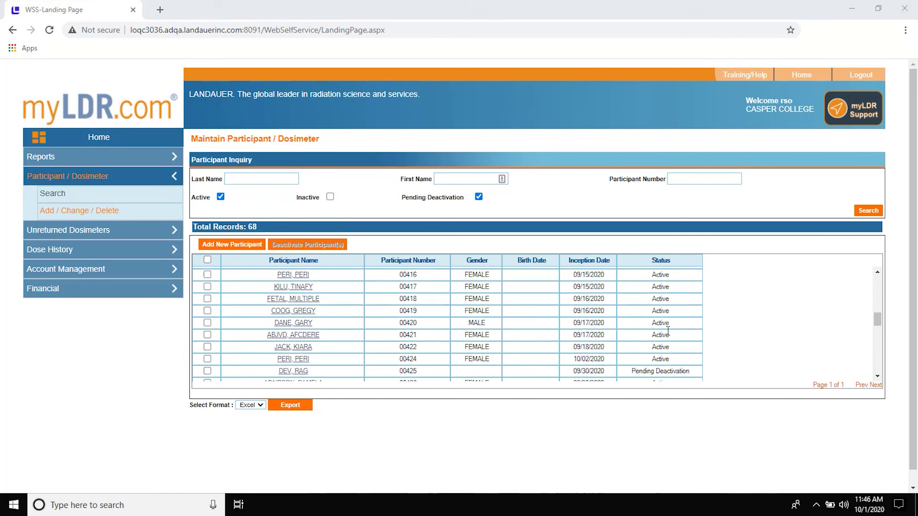